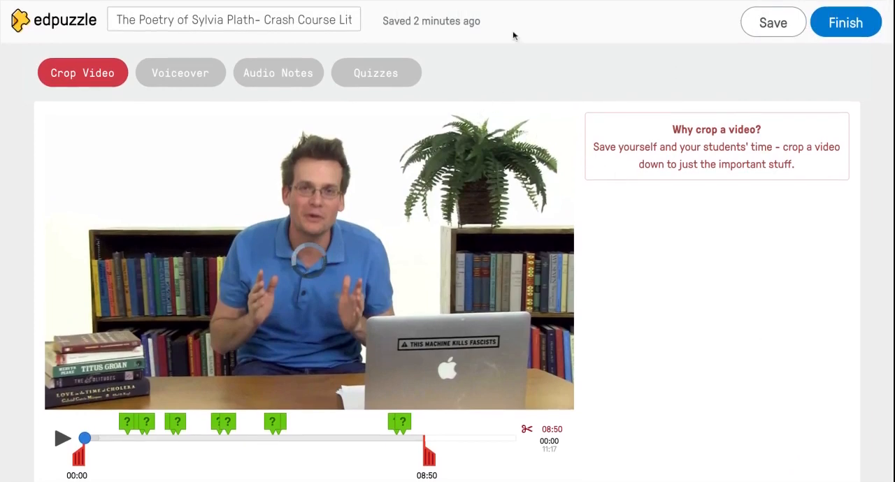
Open the Sylvia Plath Crash Course video from My Content for editing
click(46, 25)
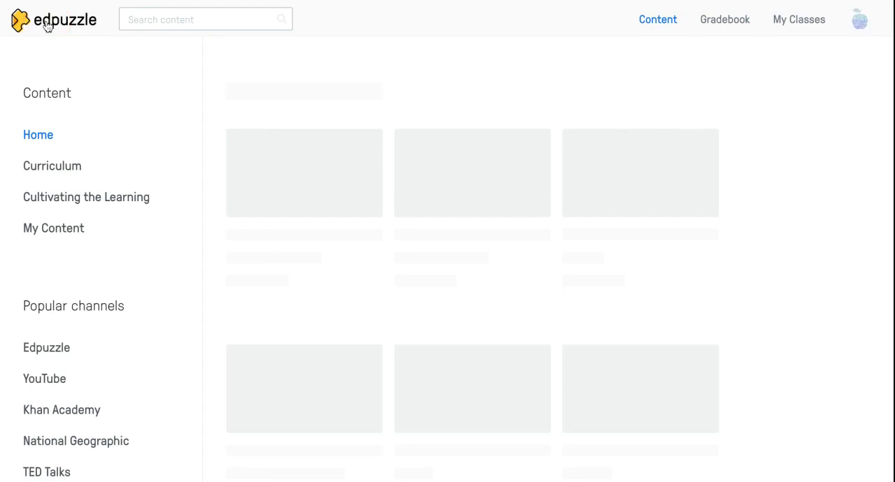
click(43, 230)
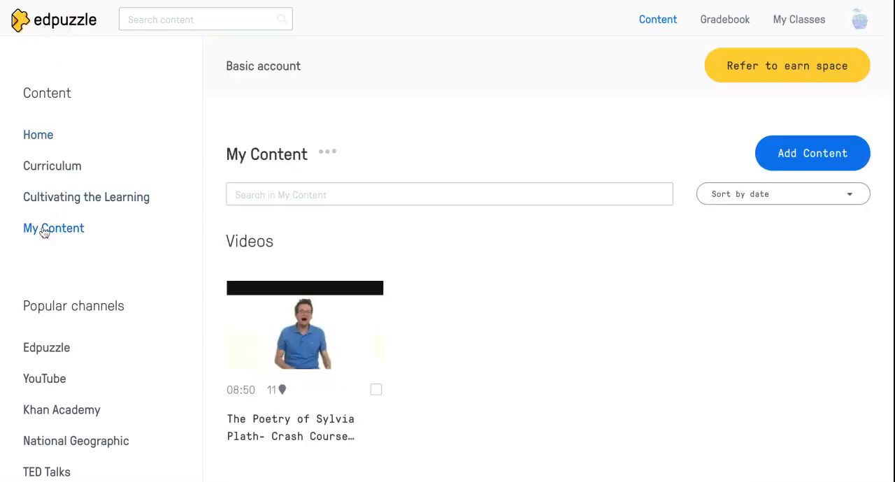
click(305, 337)
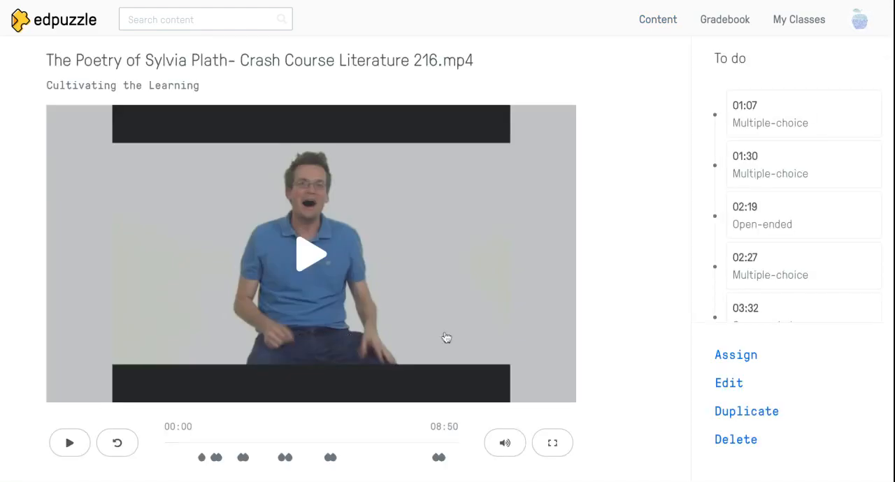
click(750, 386)
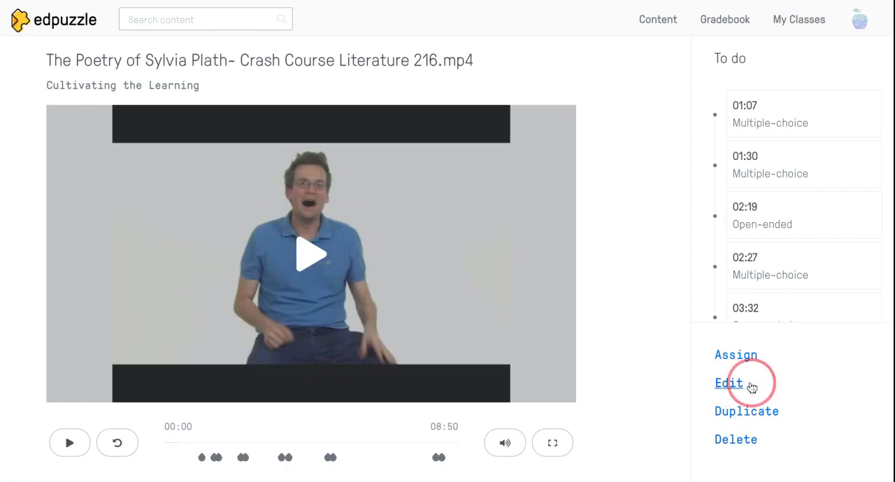
click(724, 381)
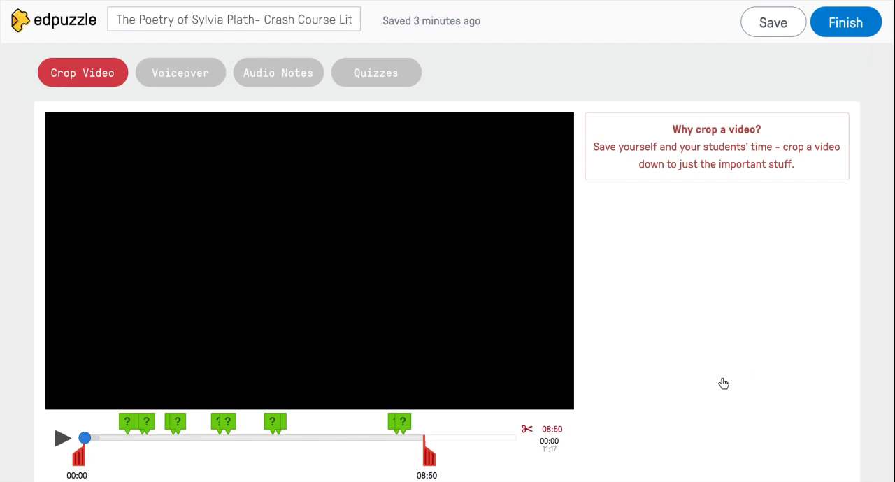
Play through the opening of the video and move the playhead back to 00:19
click(63, 440)
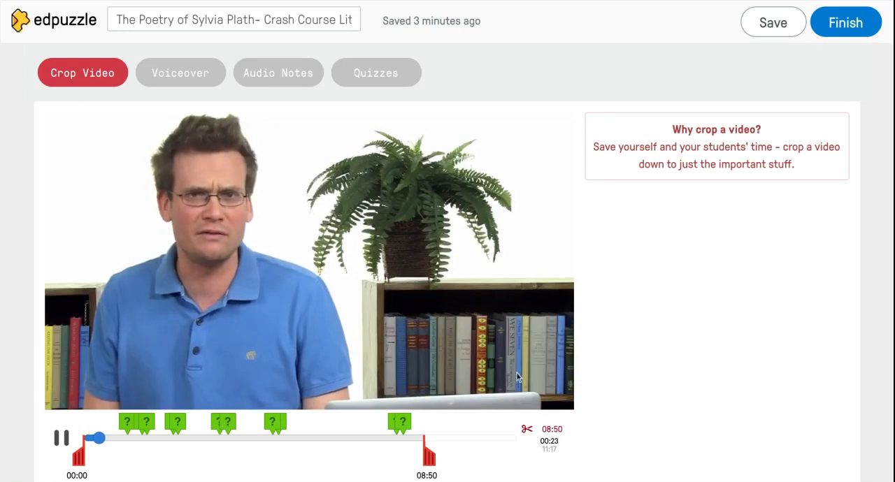
click(62, 439)
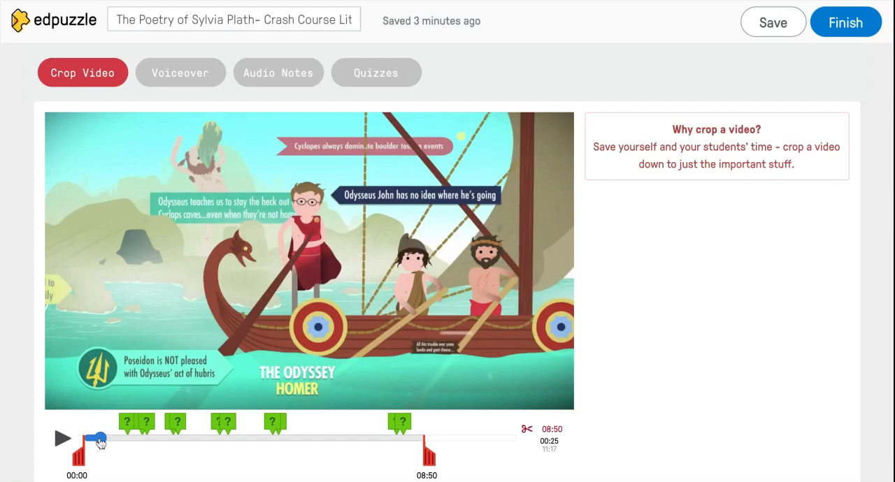
click(58, 451)
click(58, 451)
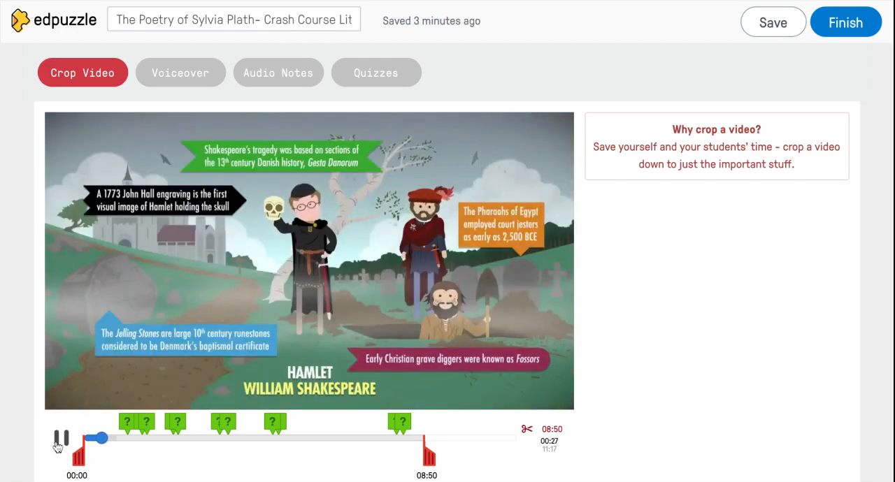
click(58, 445)
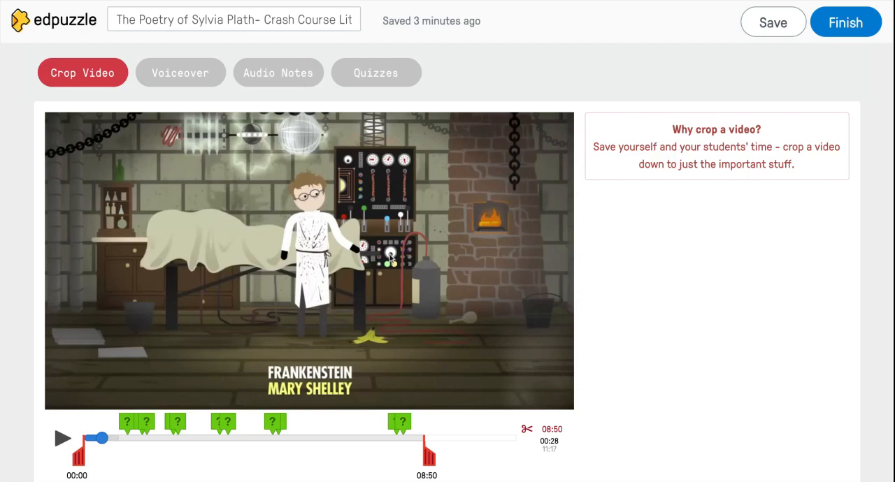
click(98, 438)
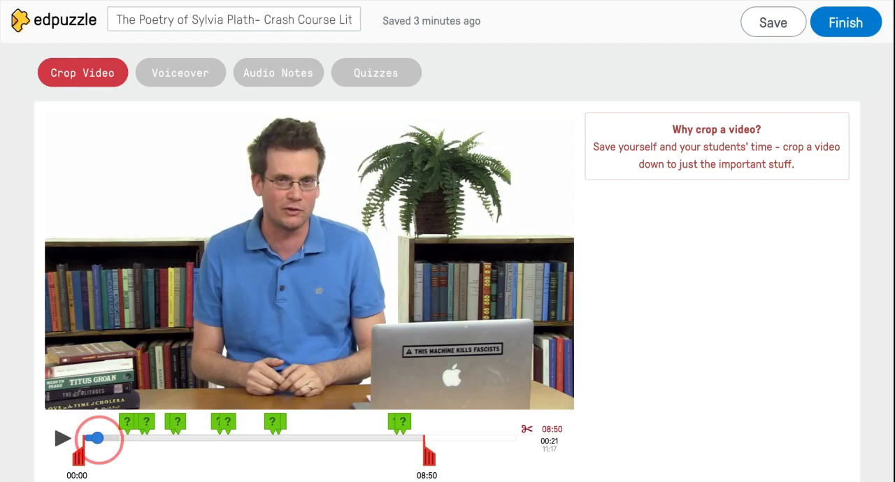
click(60, 439)
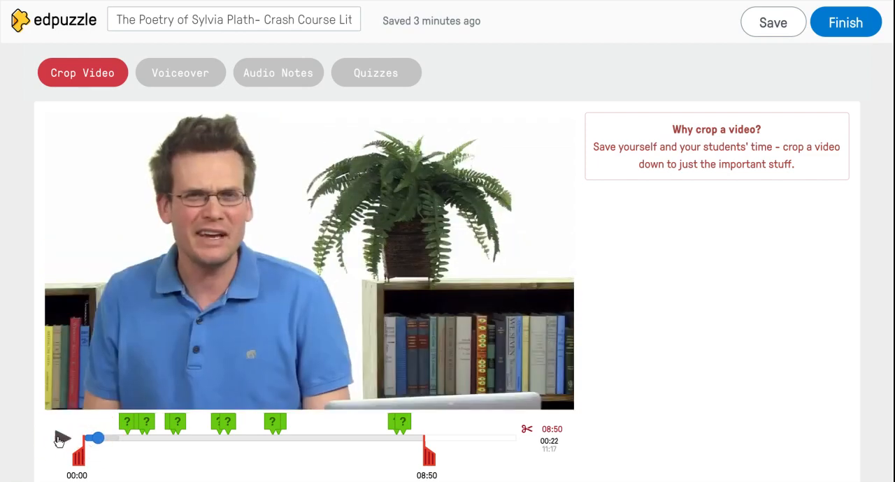
click(96, 439)
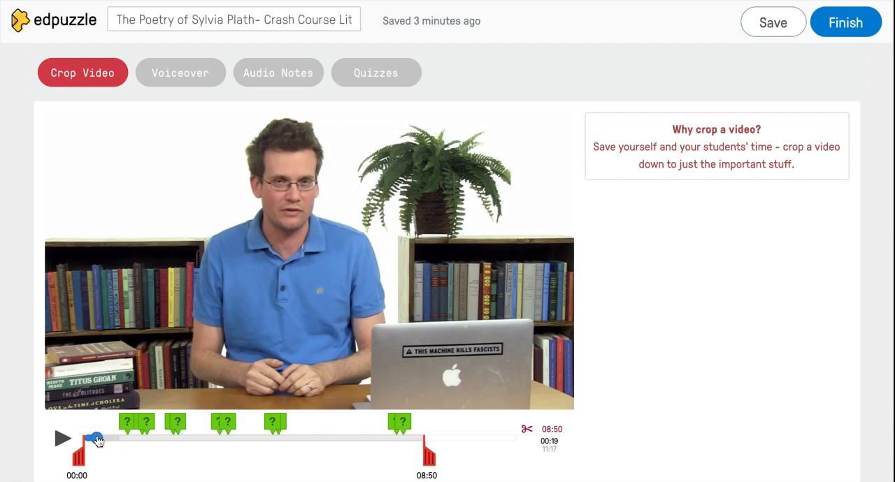
Switch the video editor from cropping to quizzes
triple_click(88, 92)
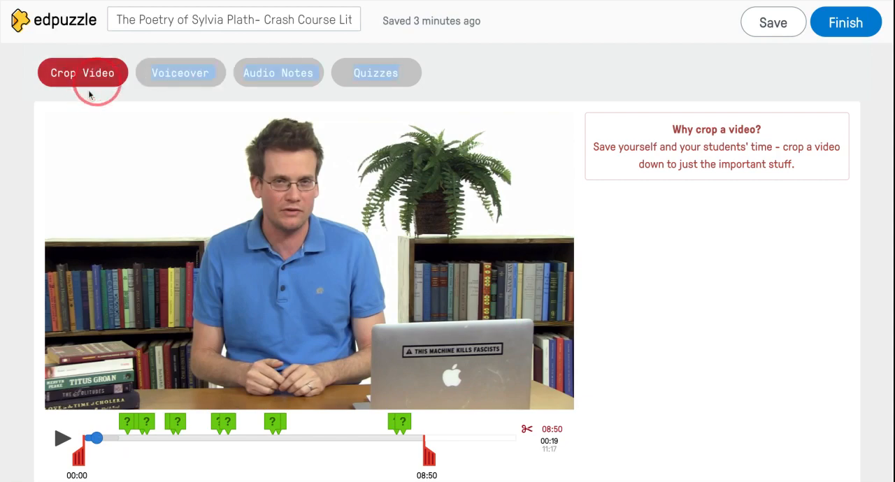
click(187, 79)
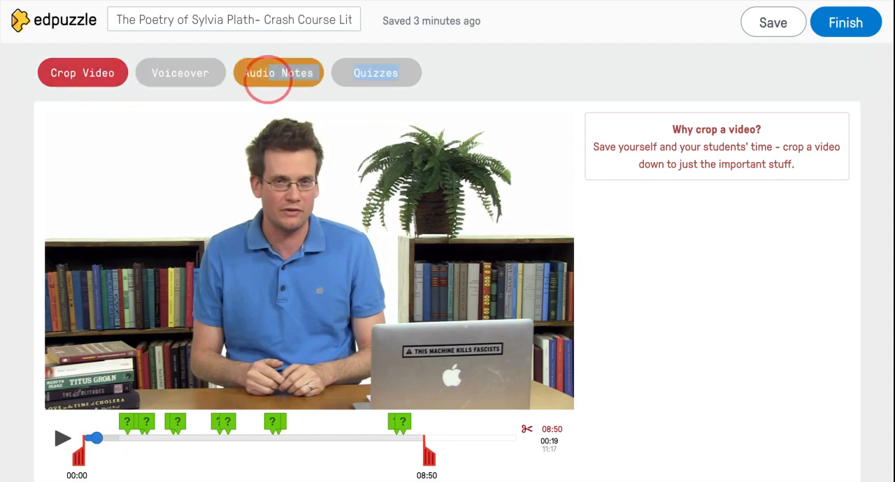
click(283, 76)
click(375, 71)
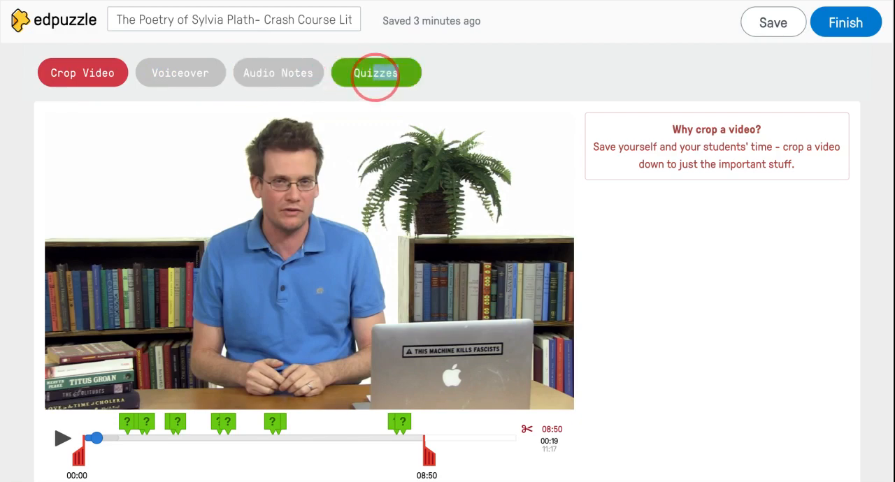
click(374, 74)
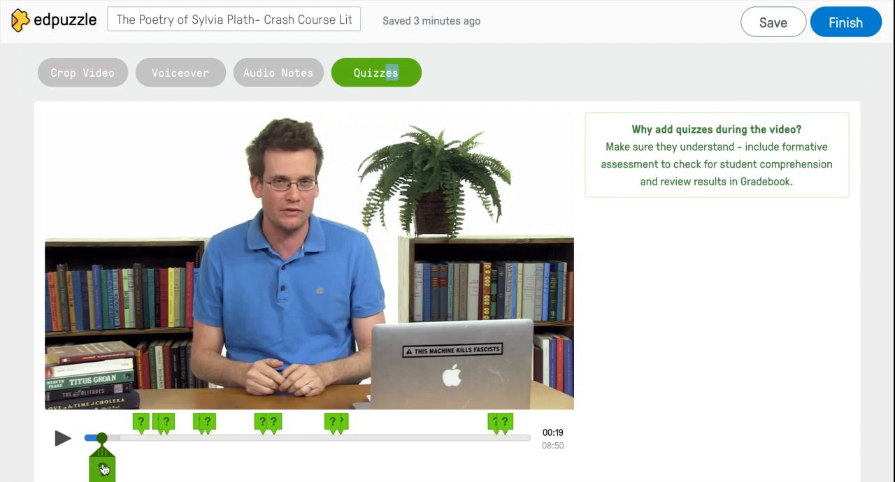
Add a quiz question at 00:19 and make it multiple-choice
scroll(104, 470, down, 1)
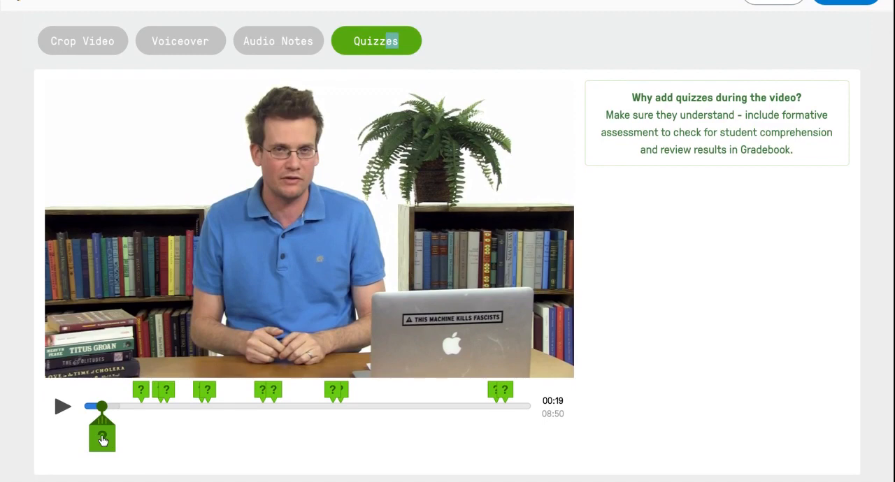
click(102, 439)
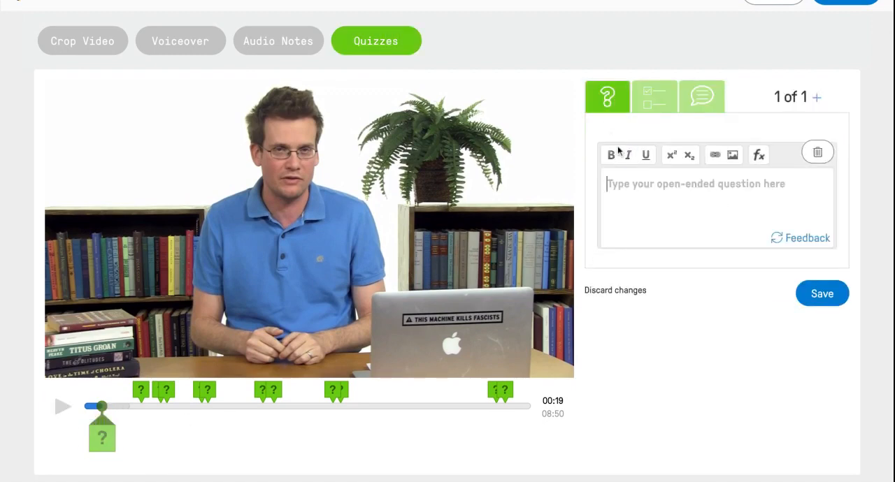
click(654, 101)
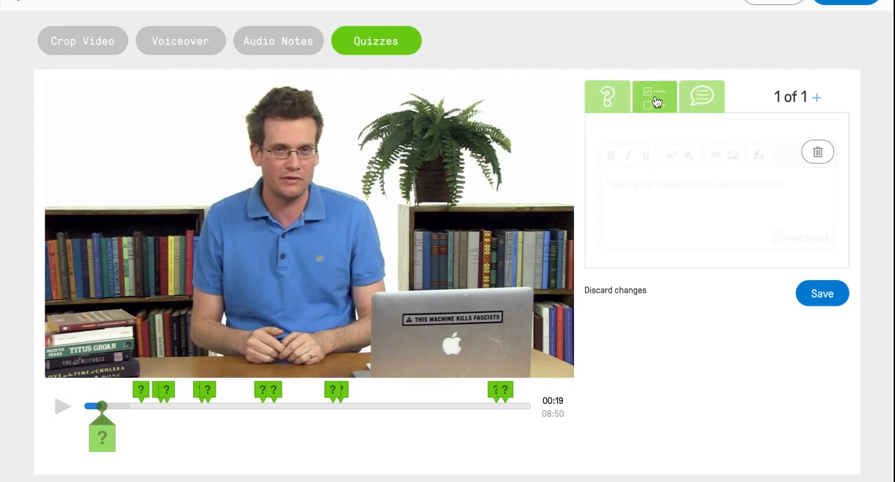
click(698, 98)
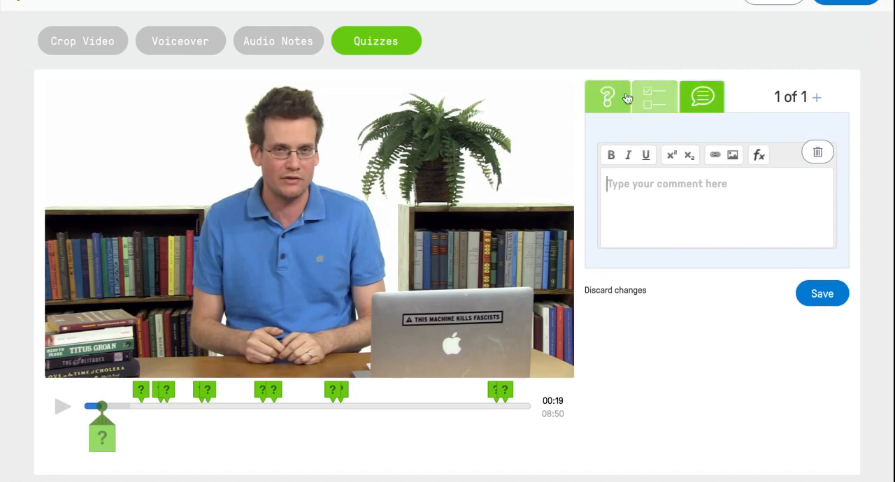
click(646, 105)
Enter the question text "Have you read any work by Sylvia Plath?"
click(636, 185)
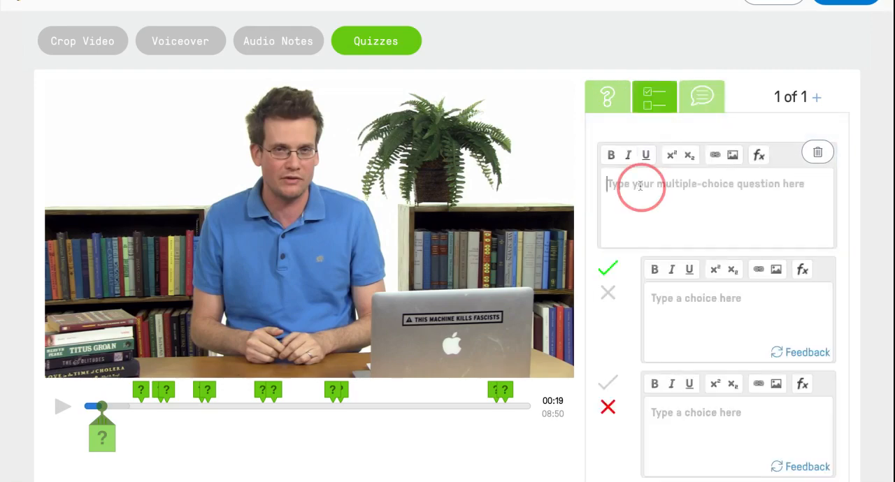
text(Have yo)
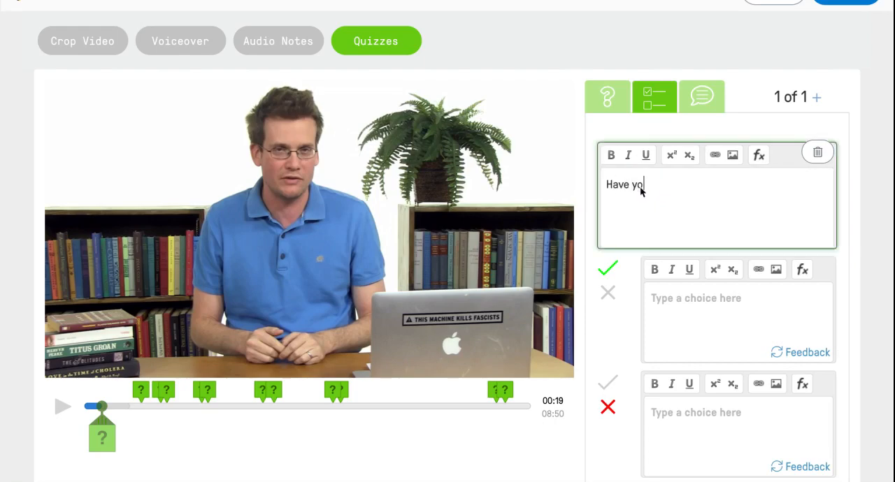
text(u read any work by Sylvia P)
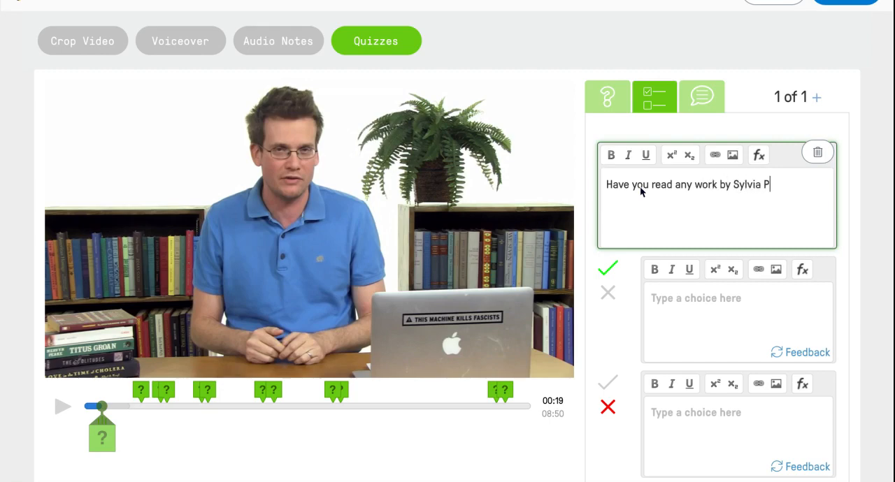
text(lath?)
Enter "Yes" and "No" as the two answer choices and mark "No" as correct too
click(691, 308)
text(Yes)
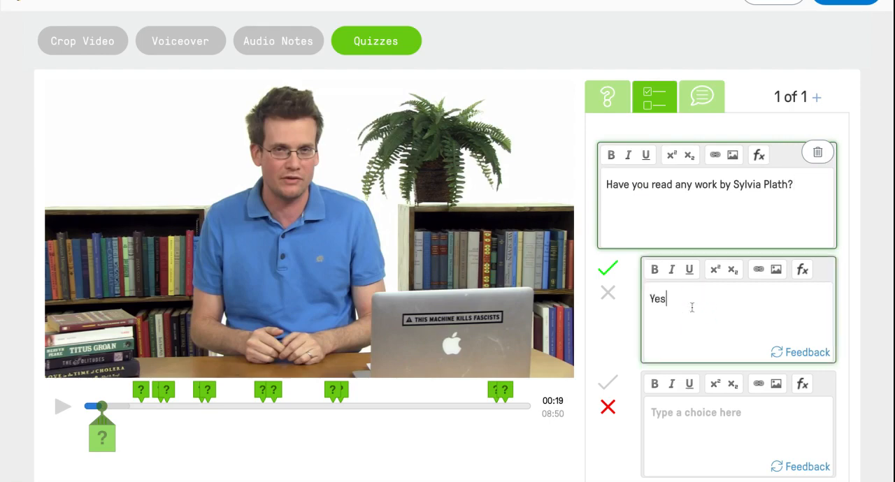
click(695, 413)
text(No)
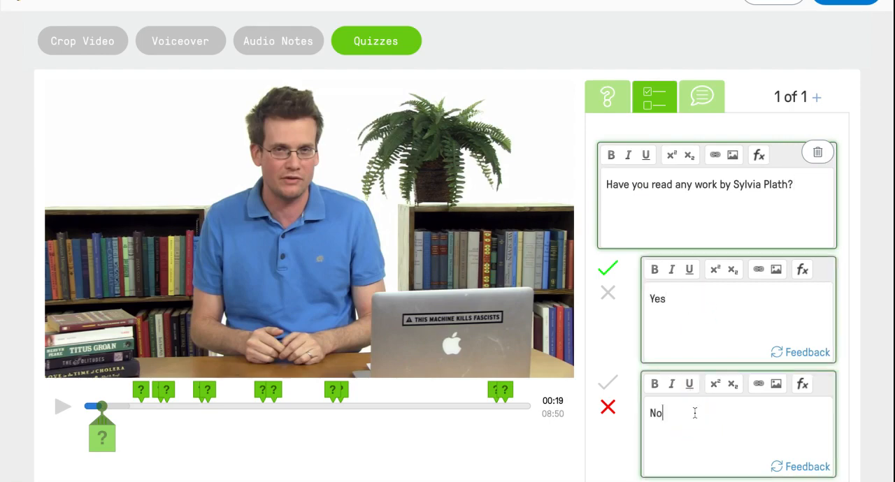
scroll(610, 412, down, 2)
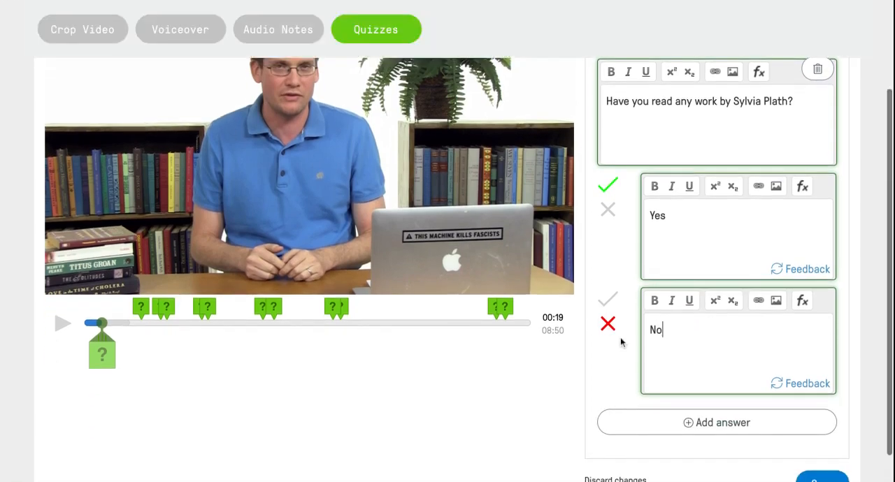
click(606, 302)
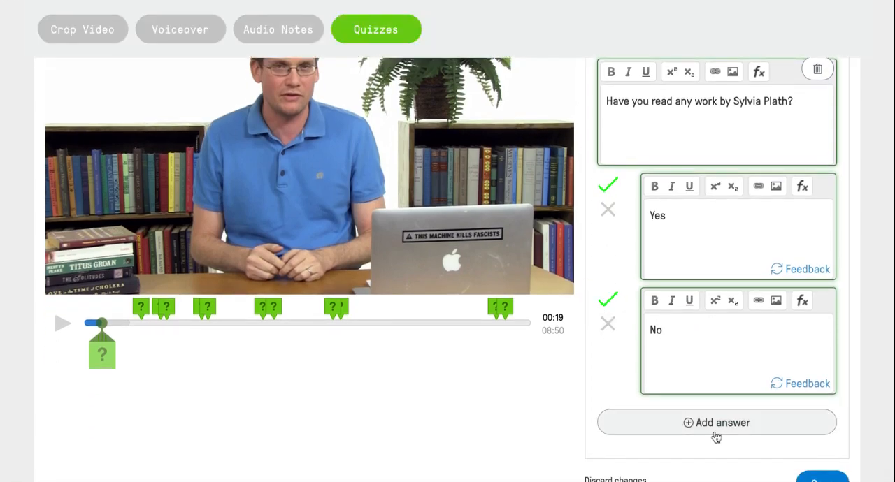
Add the feedback "Good for you" to the "Yes" choice and return to its answer text
scroll(717, 435, down, 1)
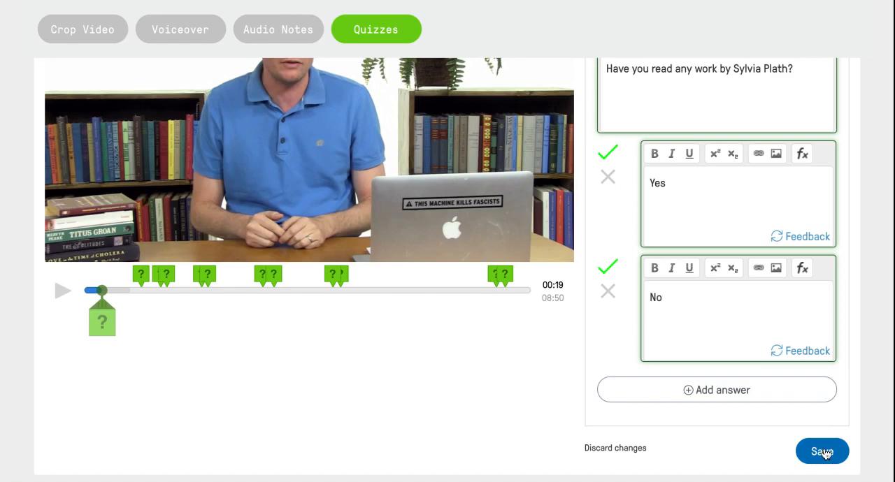
click(802, 237)
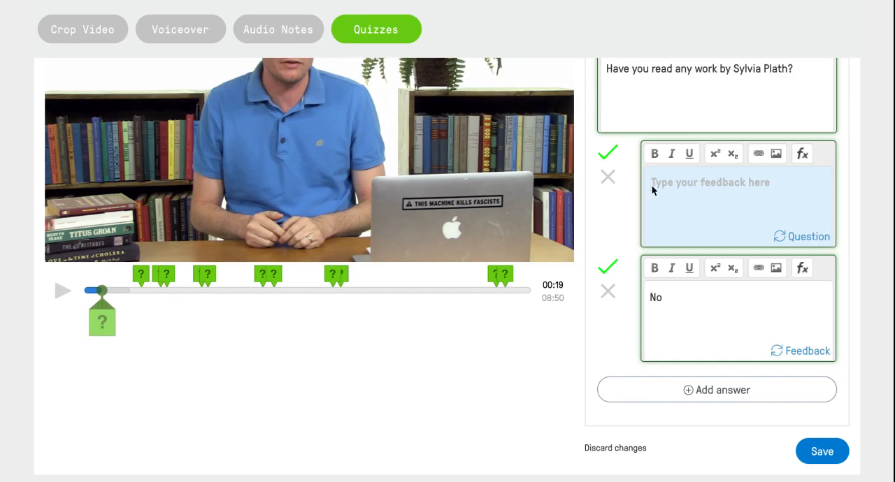
text(Go)
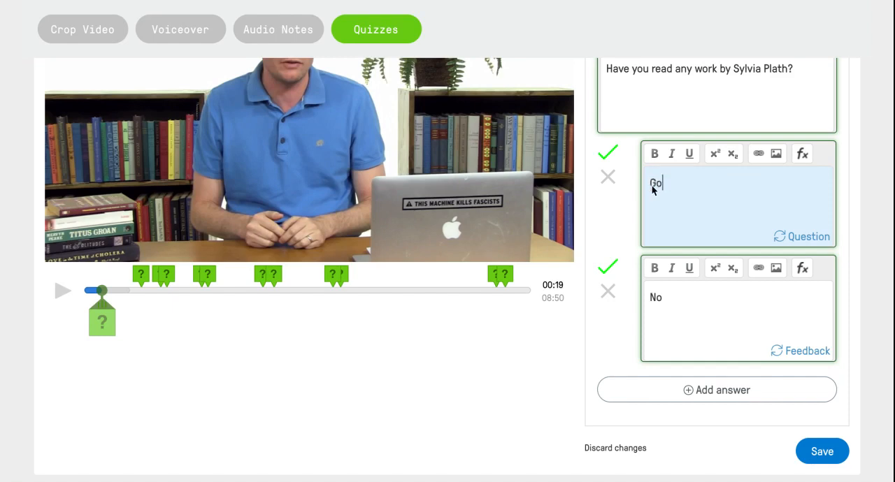
text(od for you!)
click(792, 237)
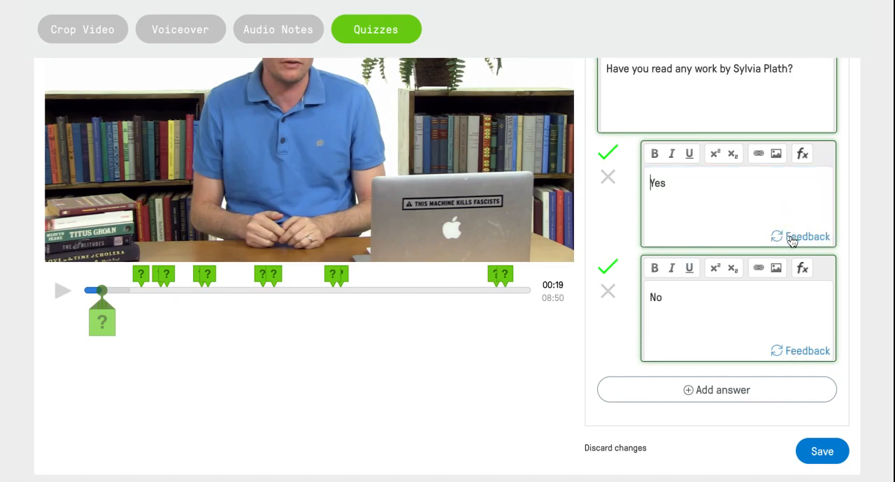
Add the feedback "I highly recommend you try something." to the "No" choice
click(803, 351)
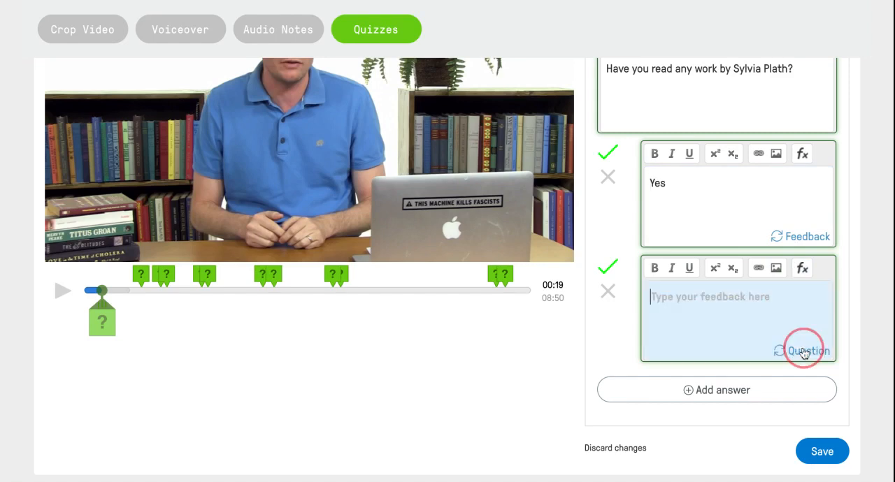
text(I)
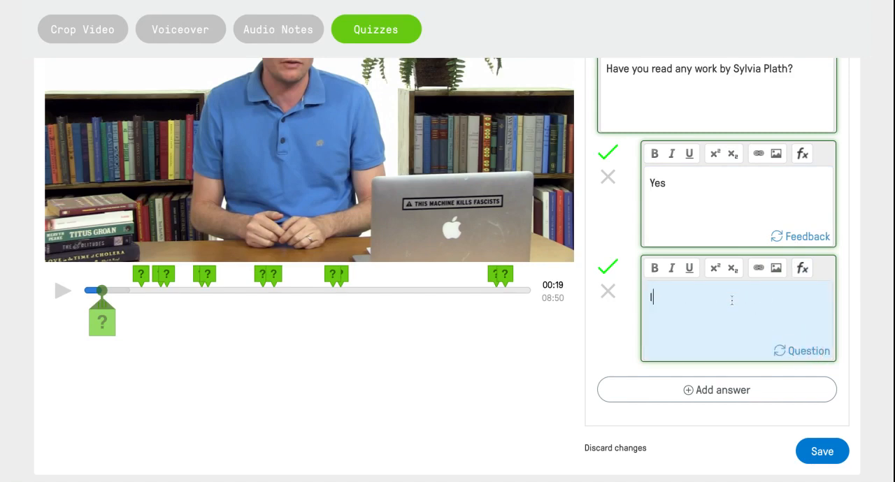
text( highly rec)
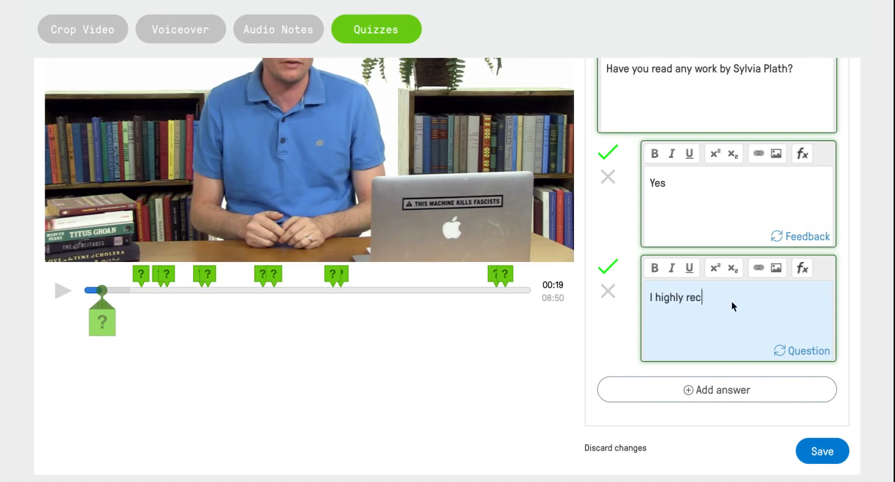
text(ommend you try something.)
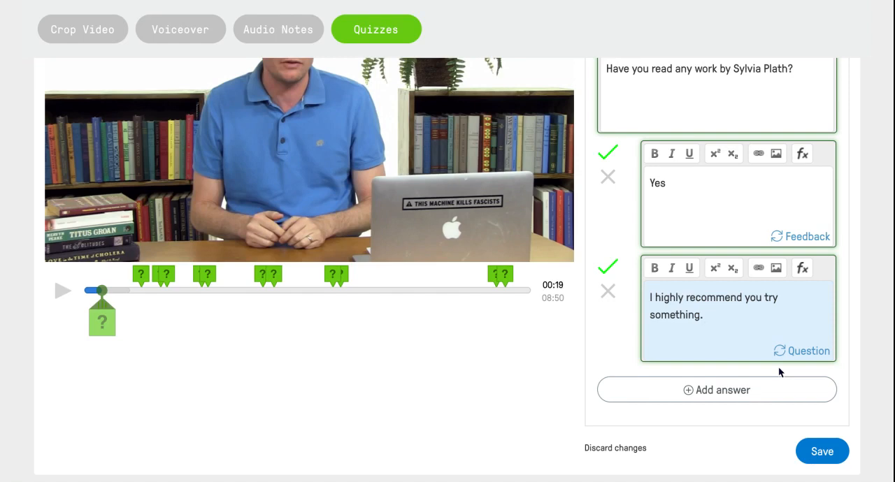
Save the Sylvia Plath question with its answer feedback, continue past it in the video, and pause playback at 00:26
click(819, 453)
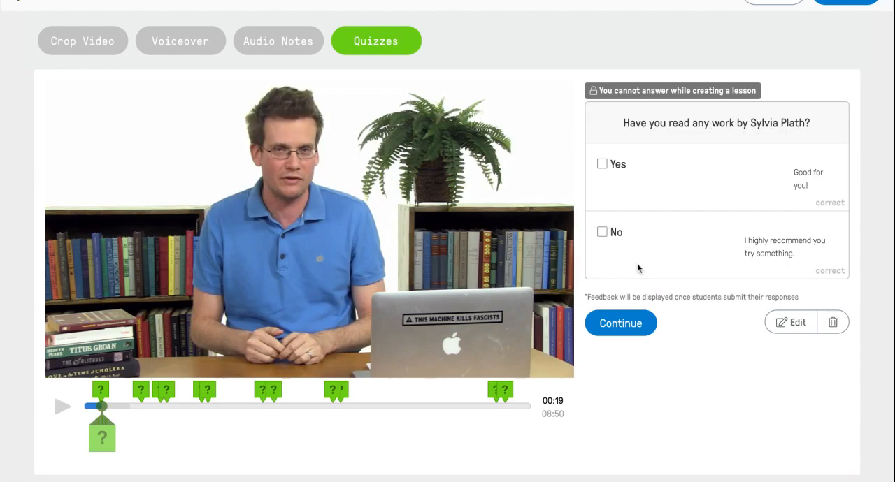
click(618, 326)
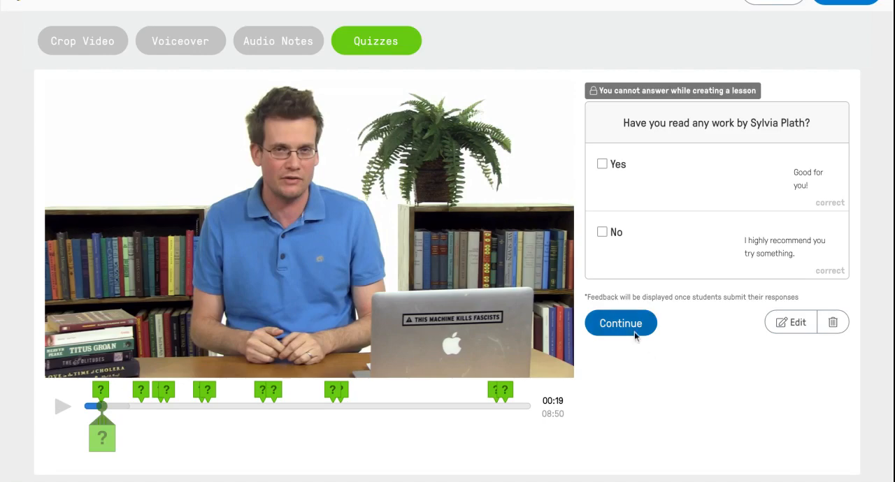
click(625, 322)
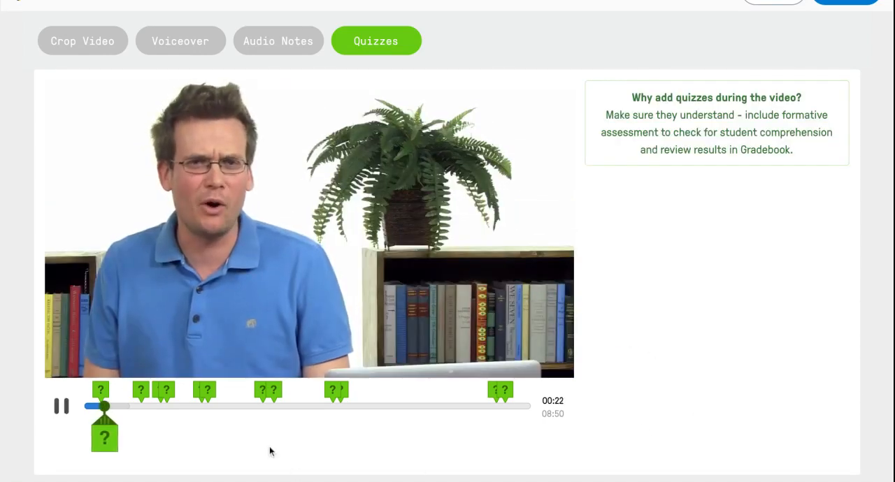
scroll(270, 451, up, 1)
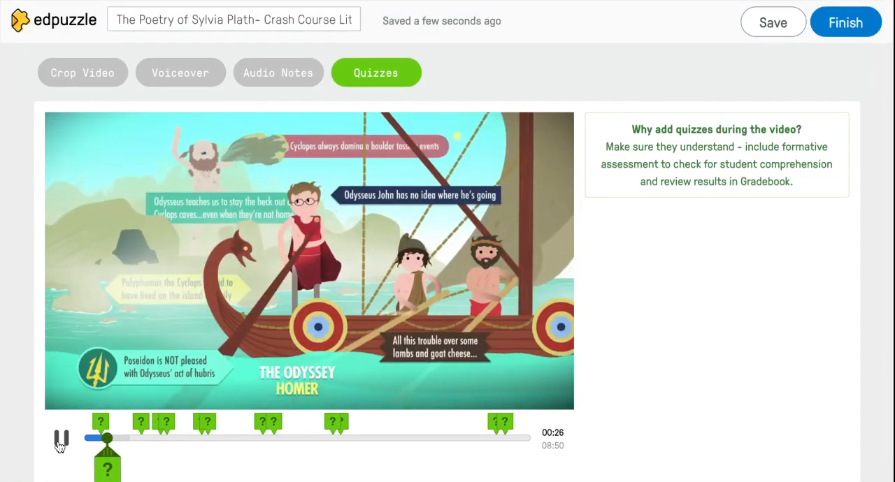
click(61, 441)
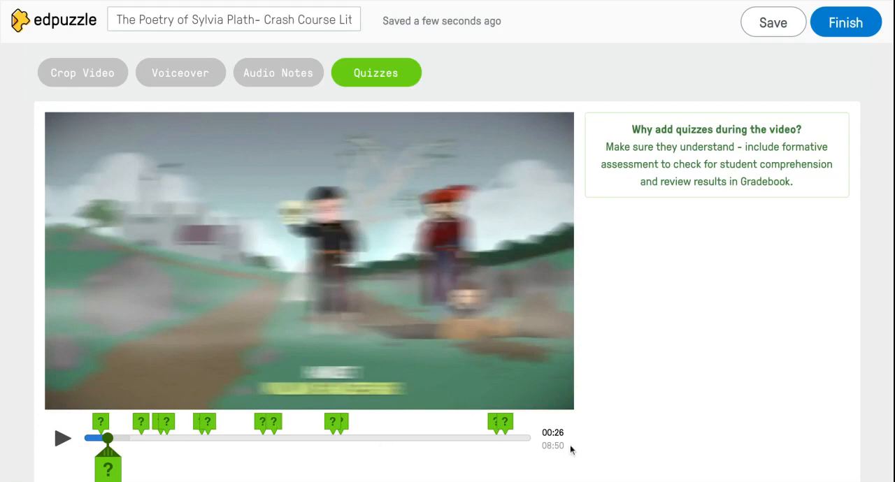
Review the existing quiz questions at 01:07 and 01:30 and the text comment at 01:38
click(139, 423)
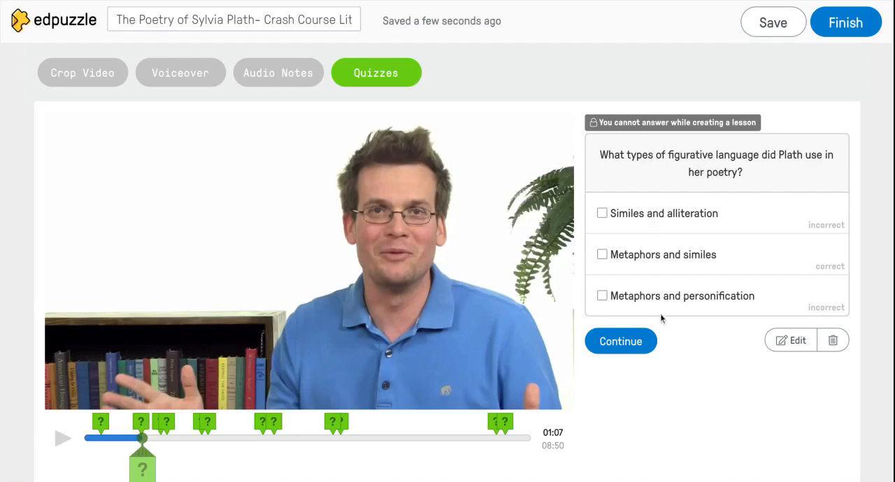
click(156, 424)
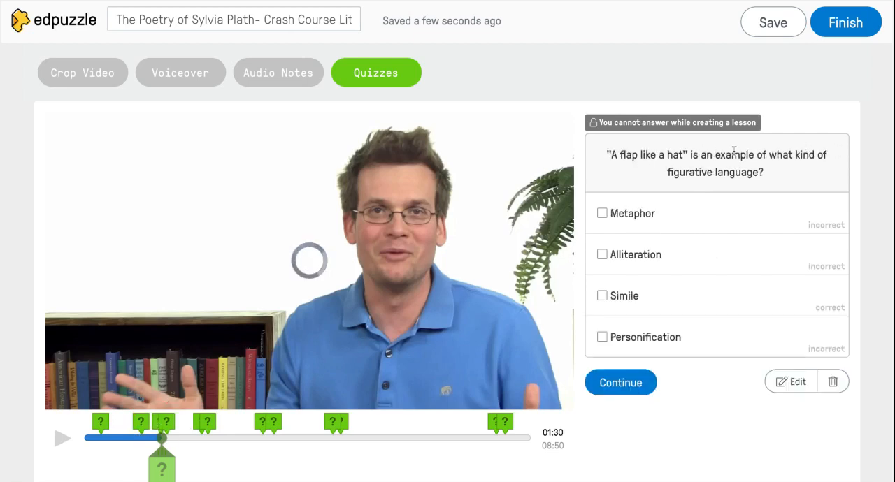
click(166, 422)
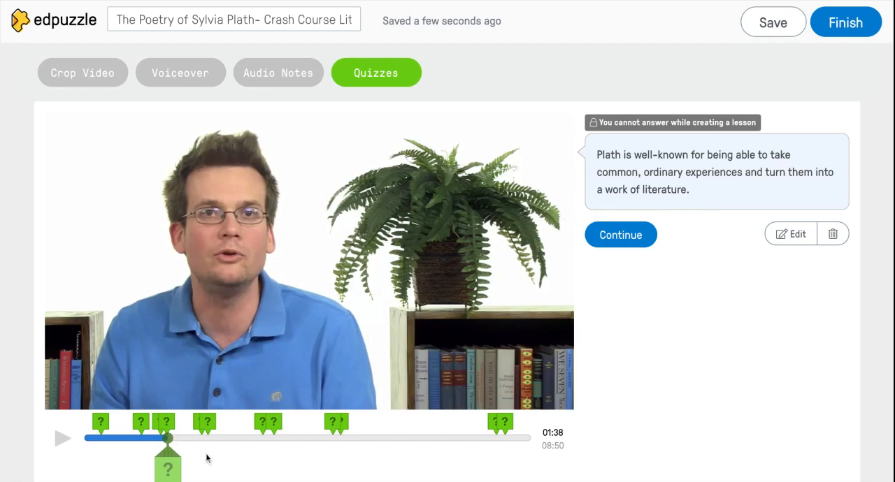
Record an audio note at 01:38 in the video
click(273, 77)
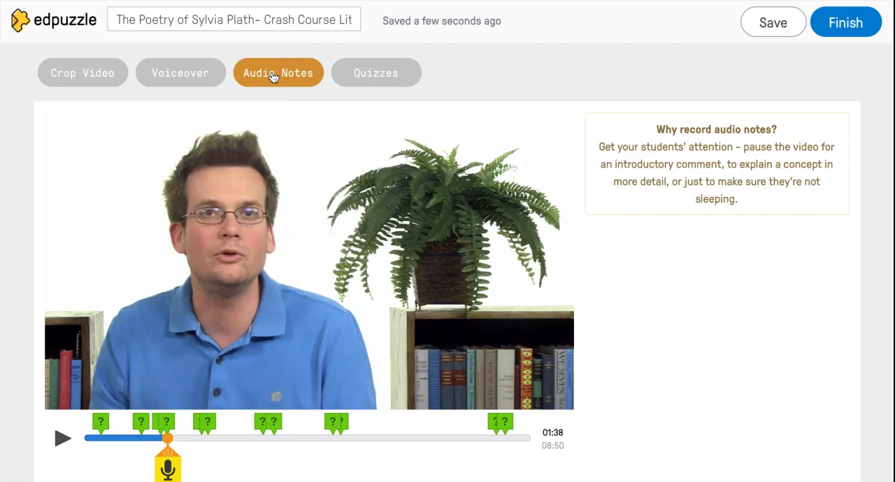
click(168, 470)
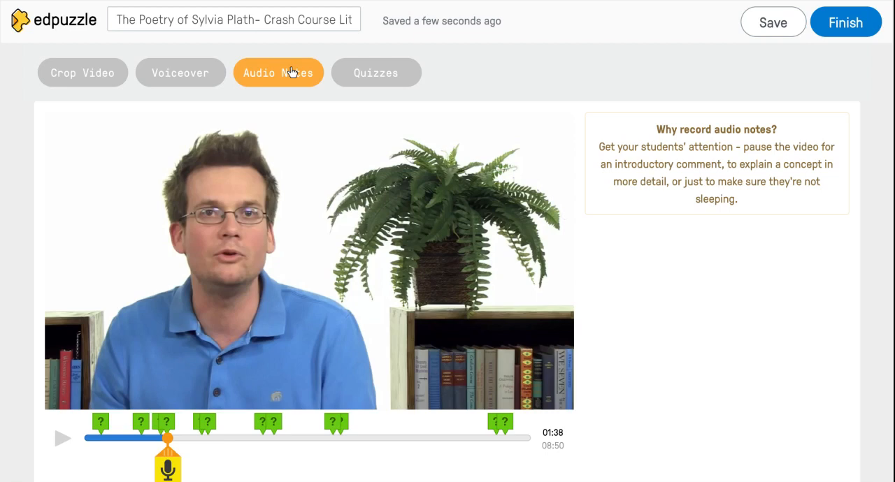
click(168, 469)
click(168, 471)
Open the text comment at 01:38 about Plath turning ordinary experiences into literature and delete it
click(169, 422)
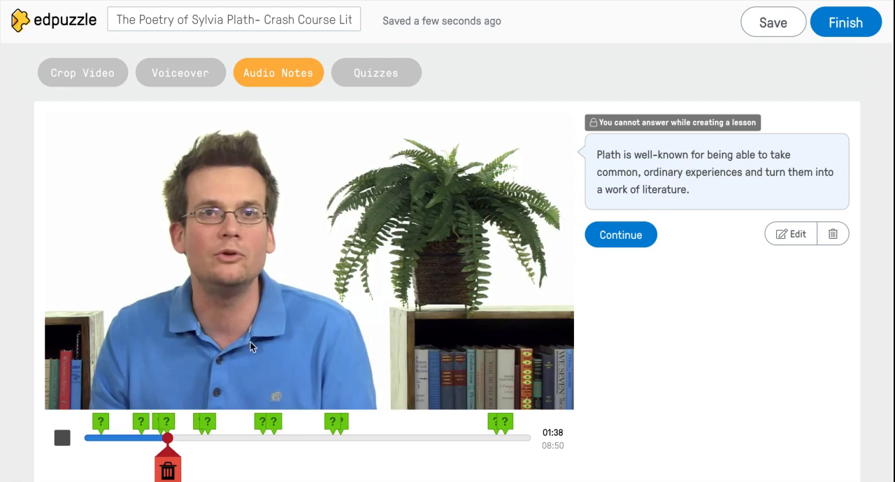
click(169, 421)
click(169, 423)
click(169, 423)
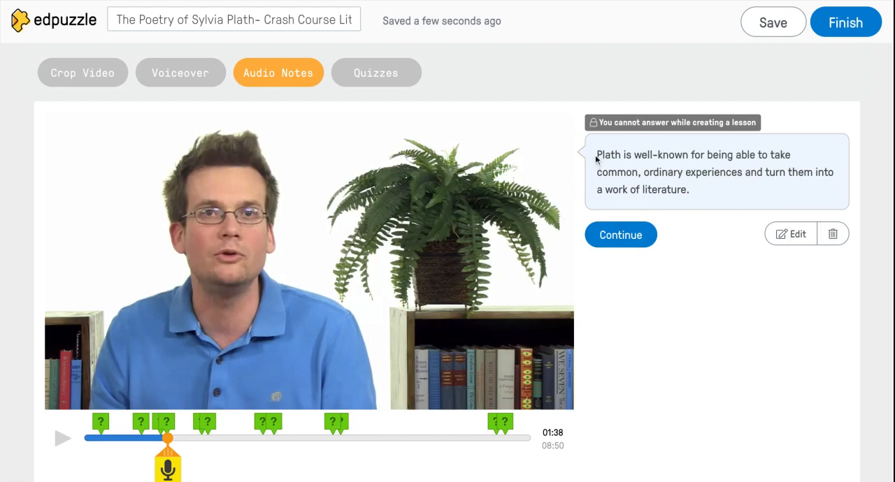
drag(597, 153, 701, 190)
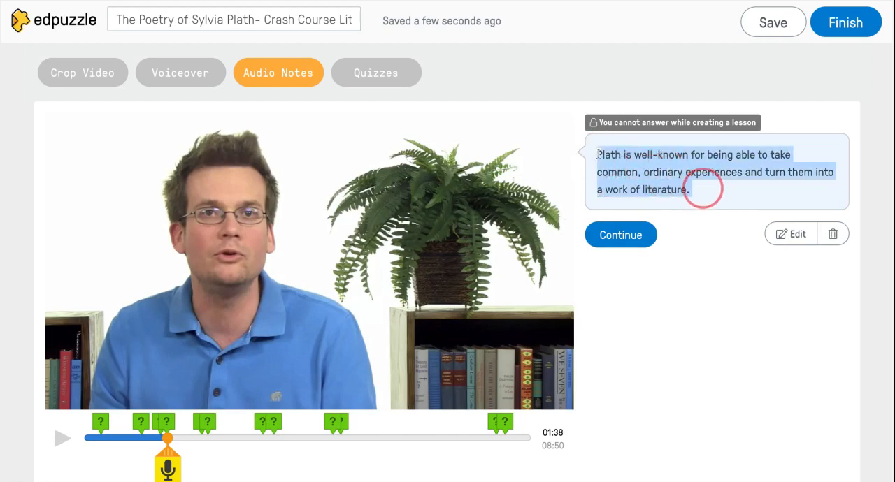
click(839, 235)
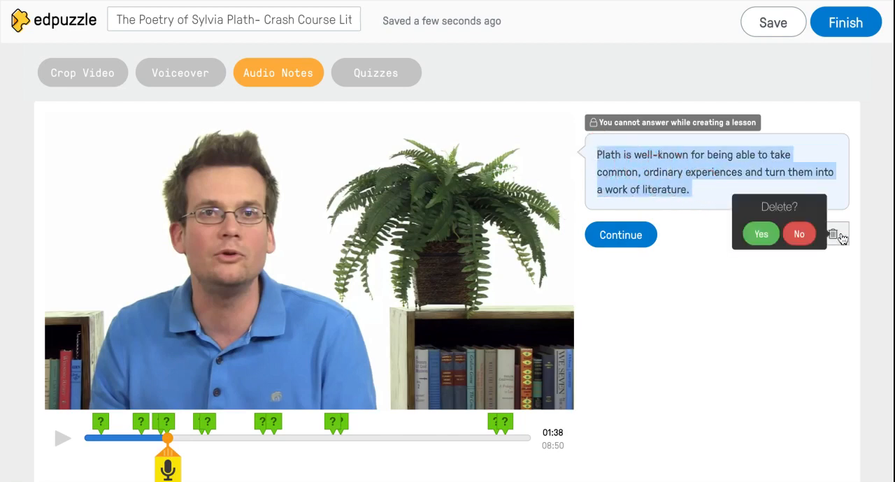
click(762, 234)
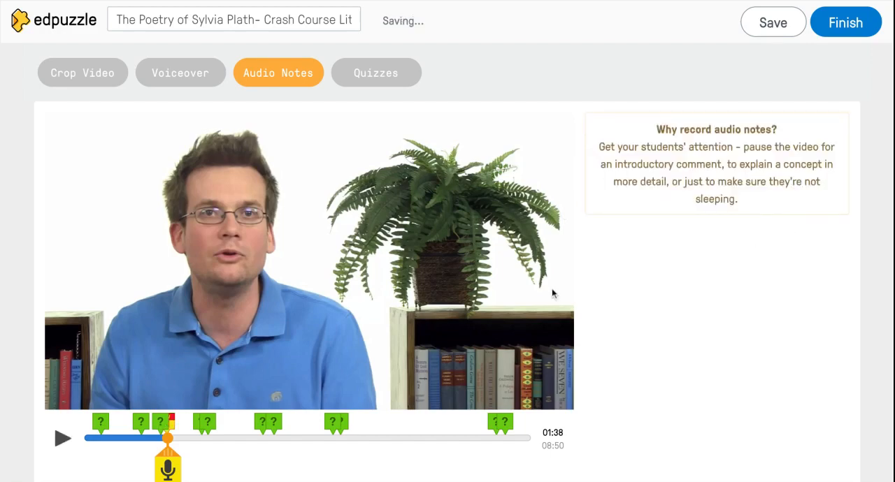